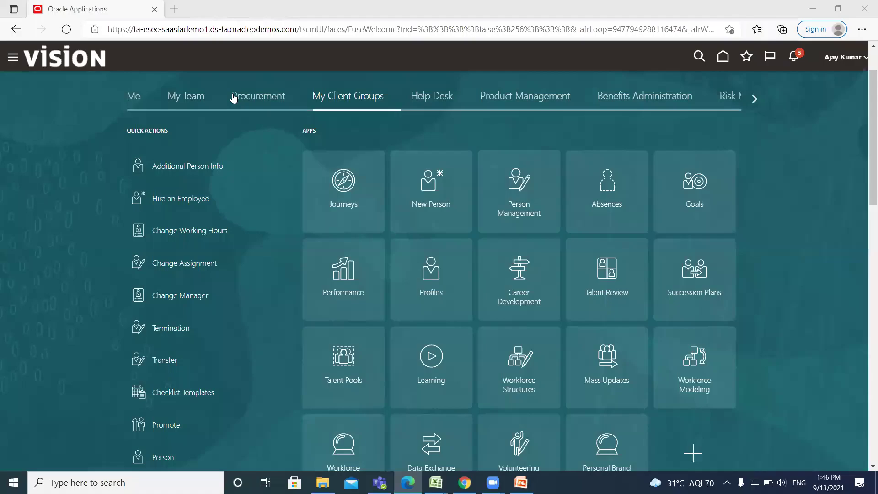
Step: Navigate to Workforce Structures and open Manage Grade Ladders
click(134, 96)
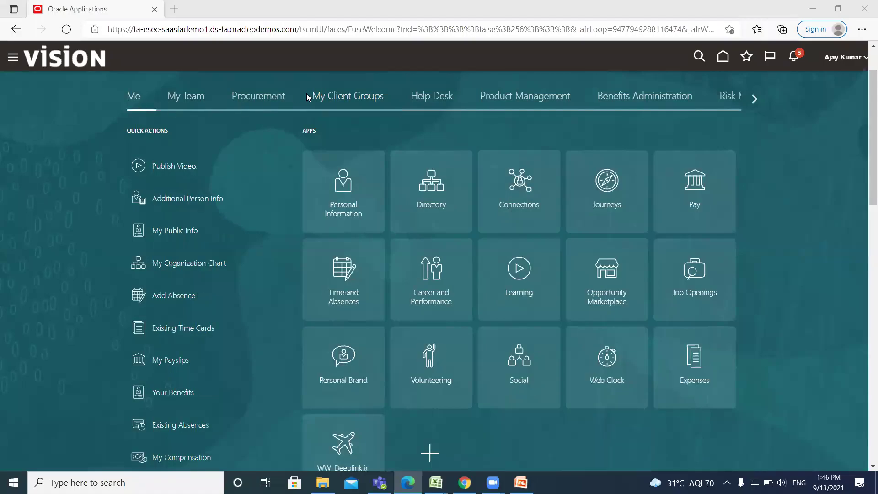
click(330, 96)
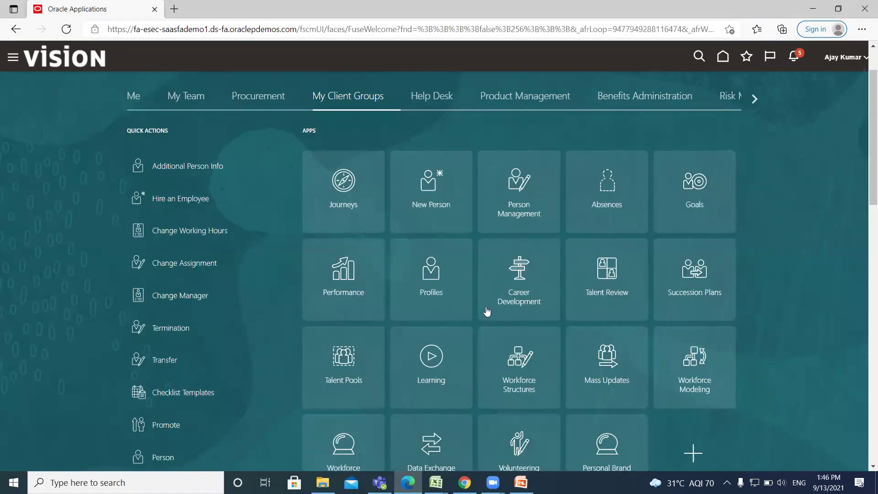
click(523, 360)
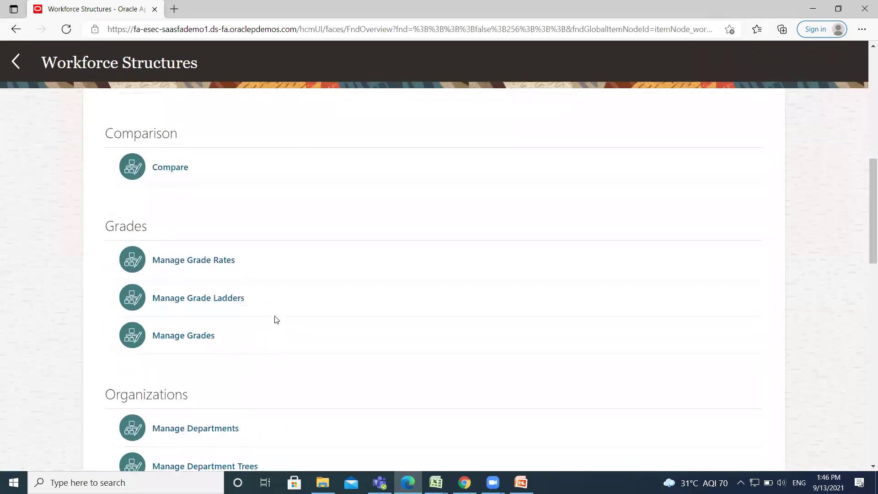
click(198, 293)
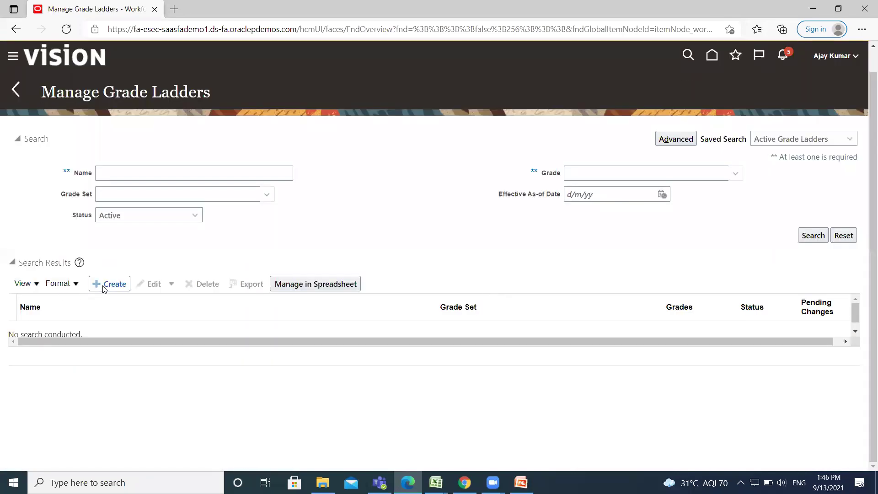
Step: Create a new grade ladder with effective start date 1/9/21
click(109, 283)
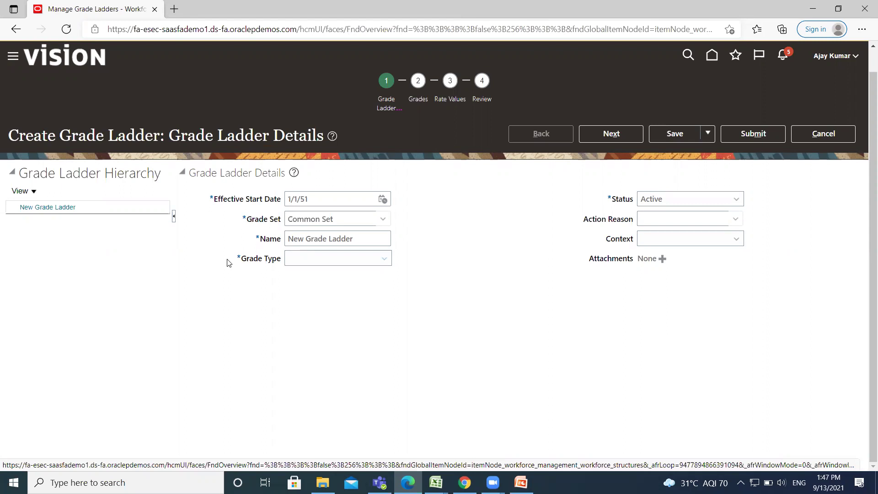
click(320, 199)
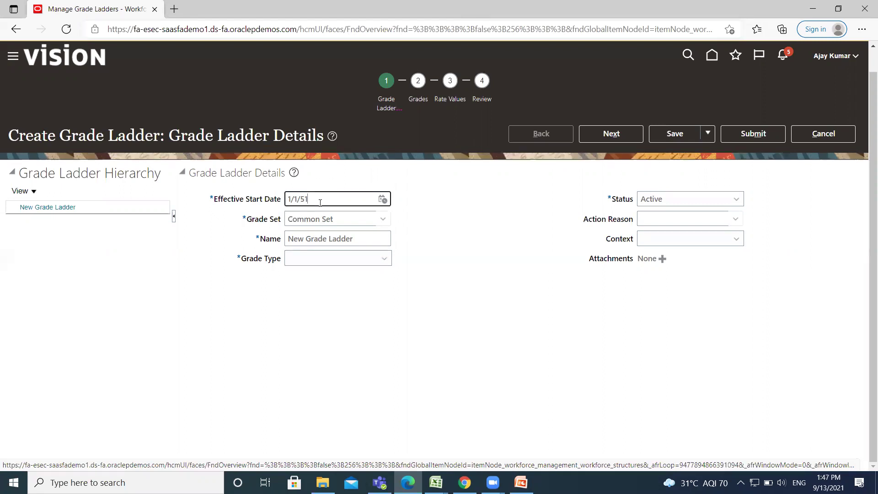
key(BackSpace)
key(BackSpace)
key(BackSpace)
key(BackSpace)
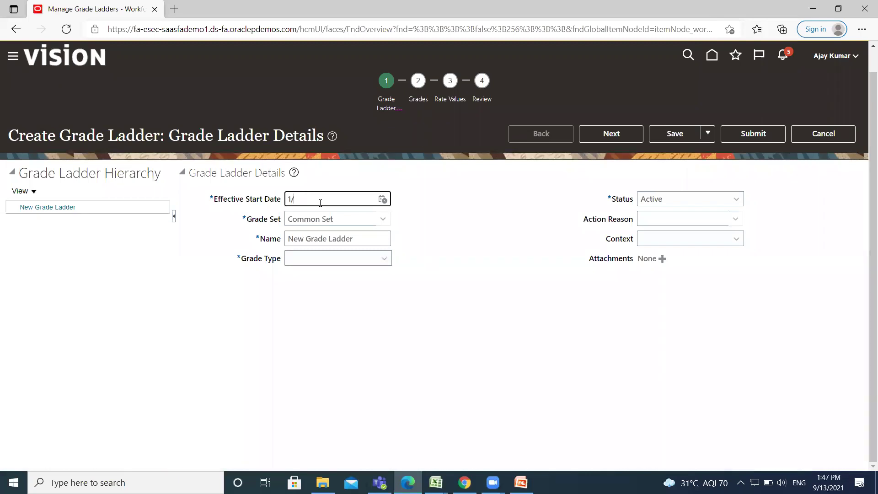
text(9/2021)
click(368, 219)
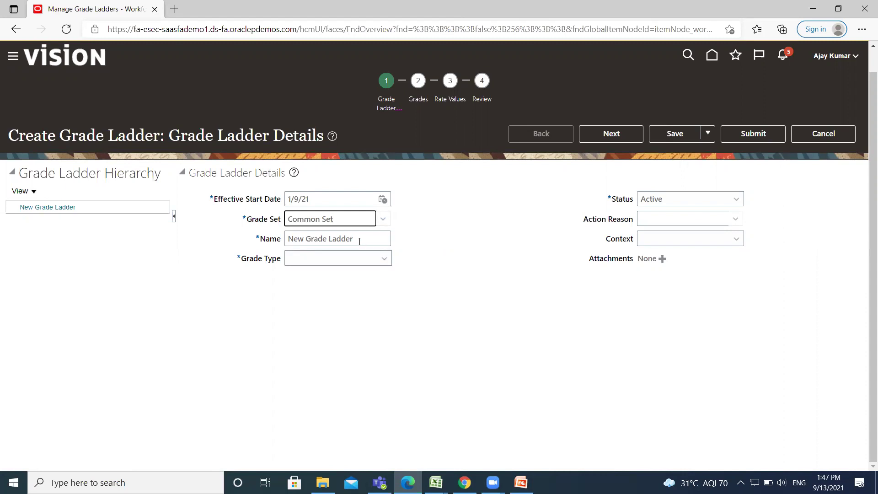
Step: Name the ladder 'Grade Ladder with Grade' and set grade type to Grade
click(304, 239)
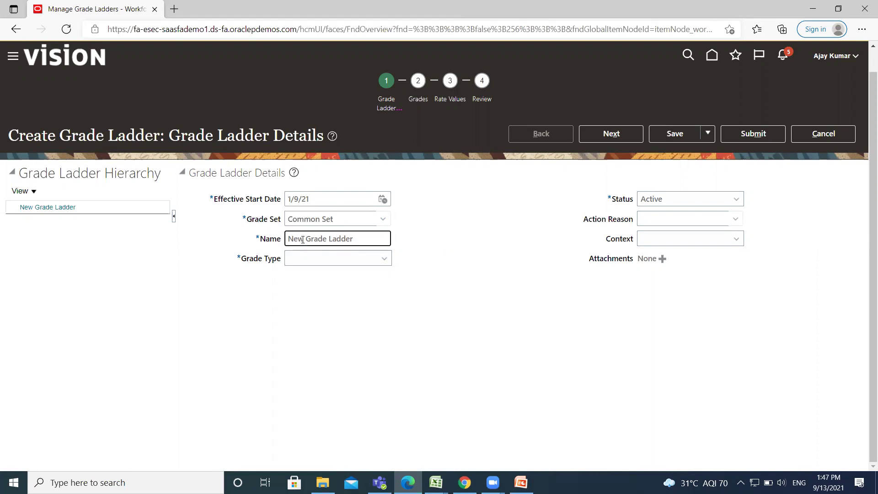
key(BackSpace)
key(BackSpace)
key(BackSpace)
key(Delete)
click(346, 238)
text(with )
text(Grade)
click(383, 259)
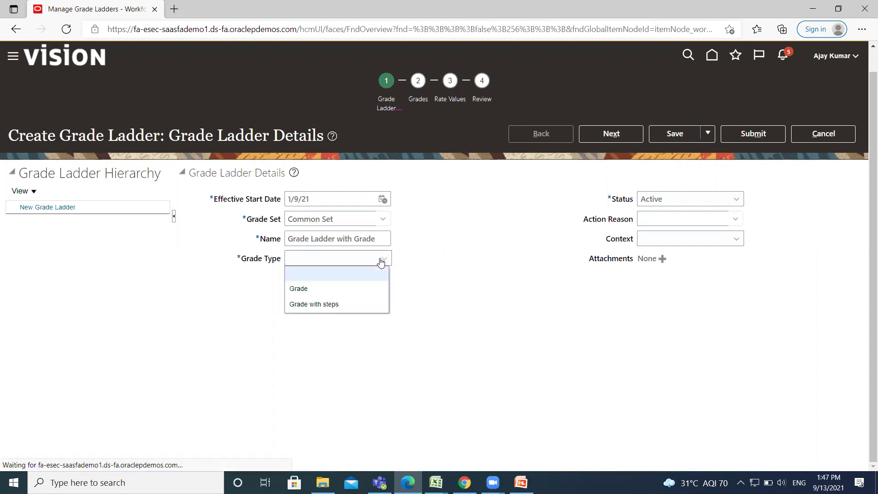
click(352, 289)
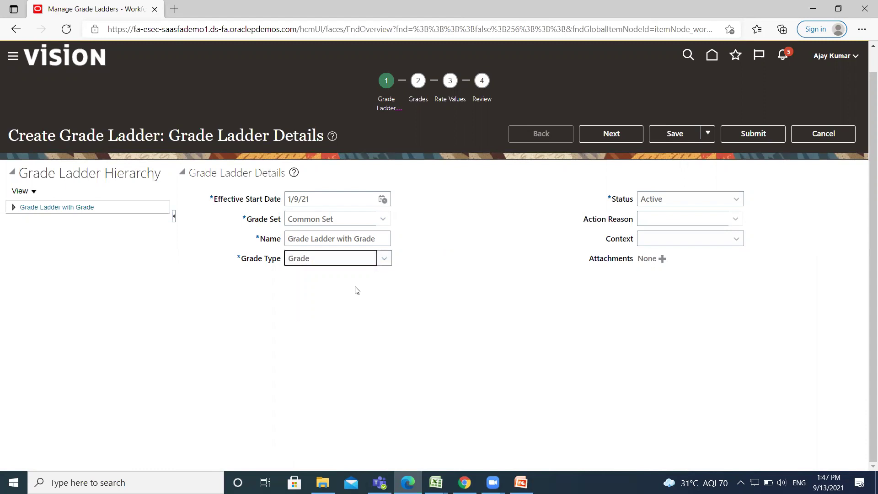
Step: On the Grades step, search for 'Grade' and add Grade A to the ladder
click(611, 134)
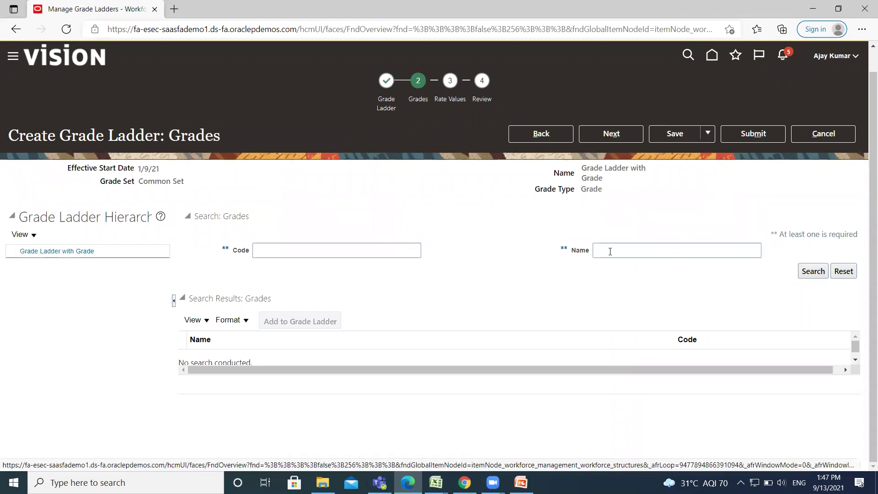
click(610, 250)
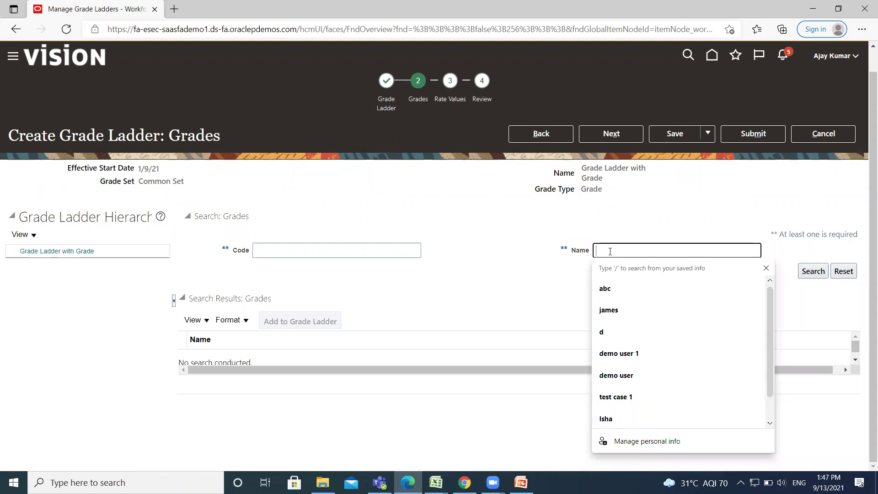
text(Grade)
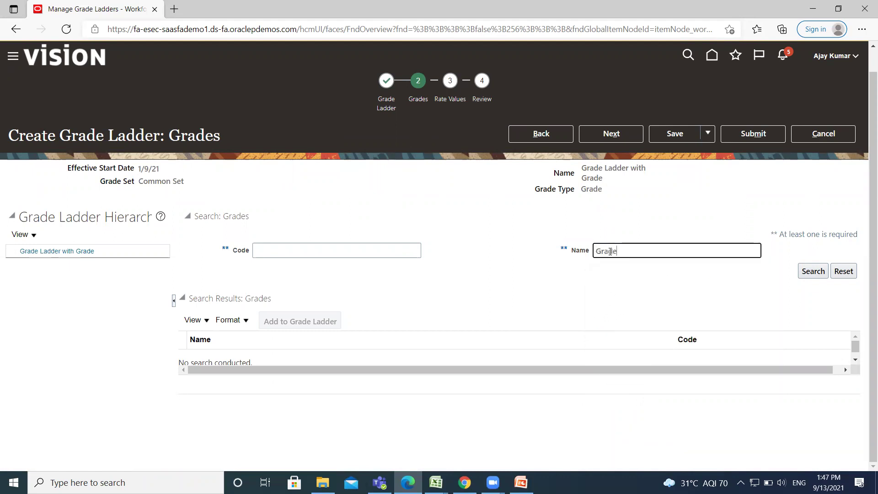
click(813, 271)
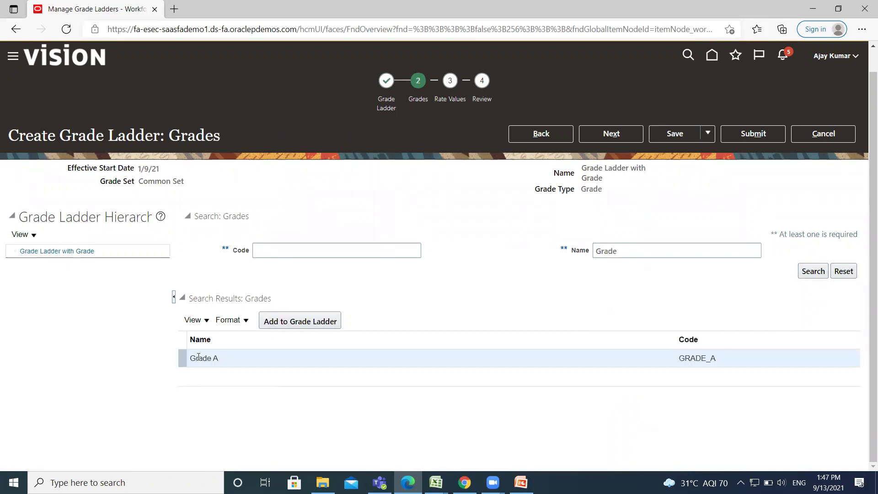
click(301, 321)
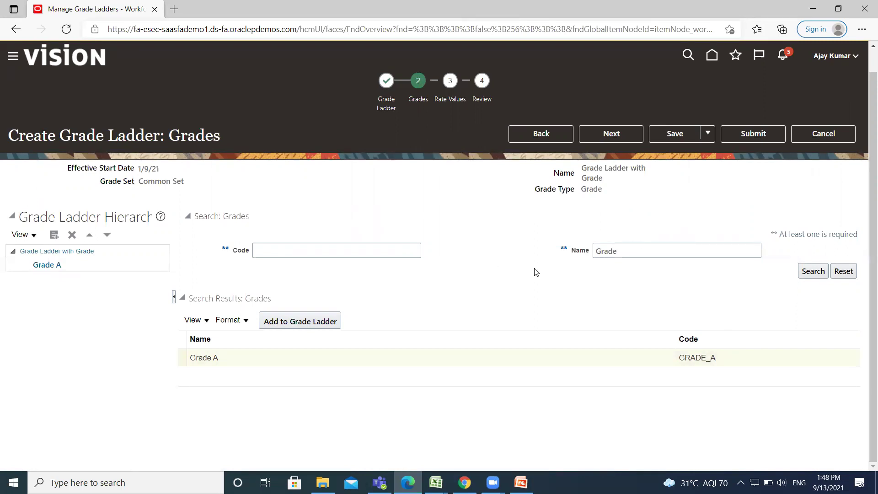
Step: On Rate Values, choose US Legislative Data Group and start a grade rate search
click(611, 134)
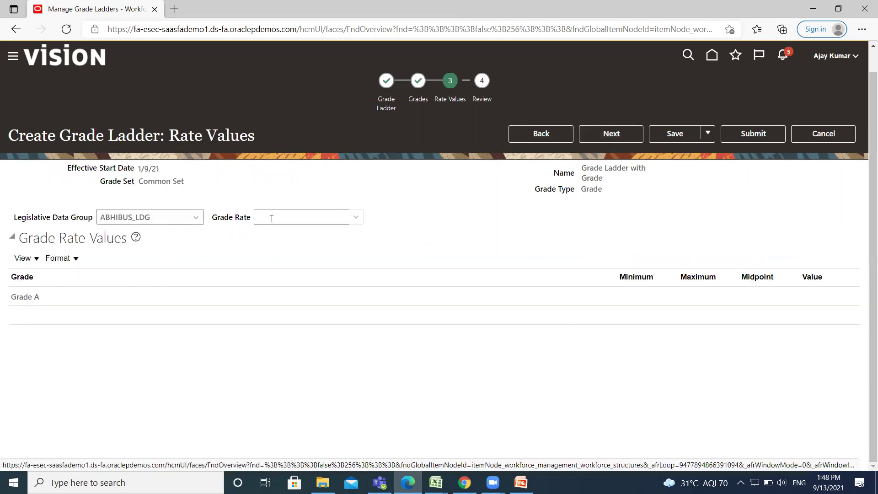
click(185, 217)
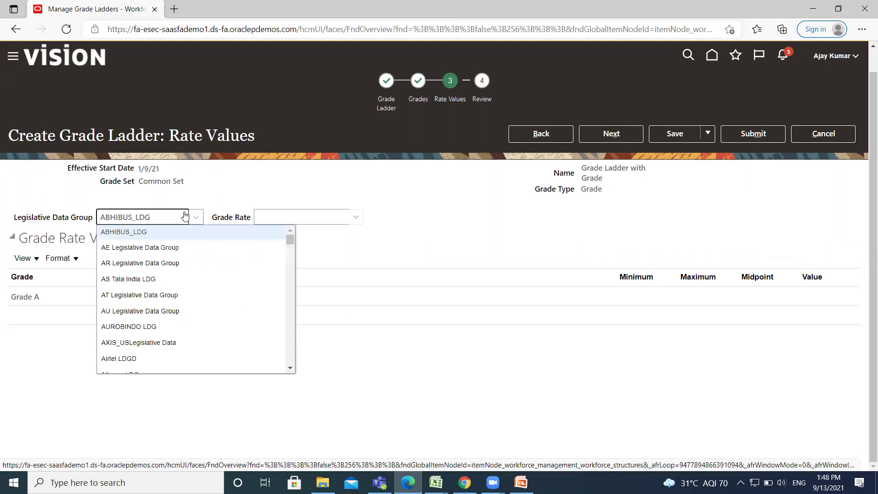
text(u)
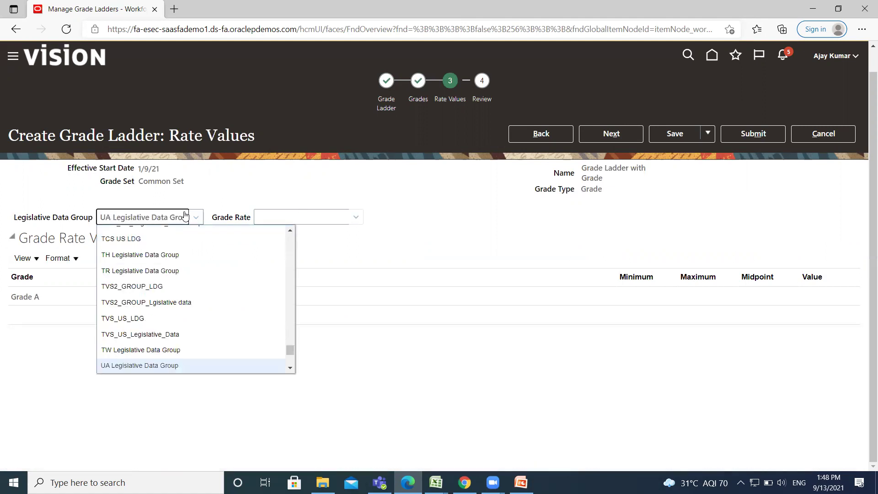
text(s)
key(Return)
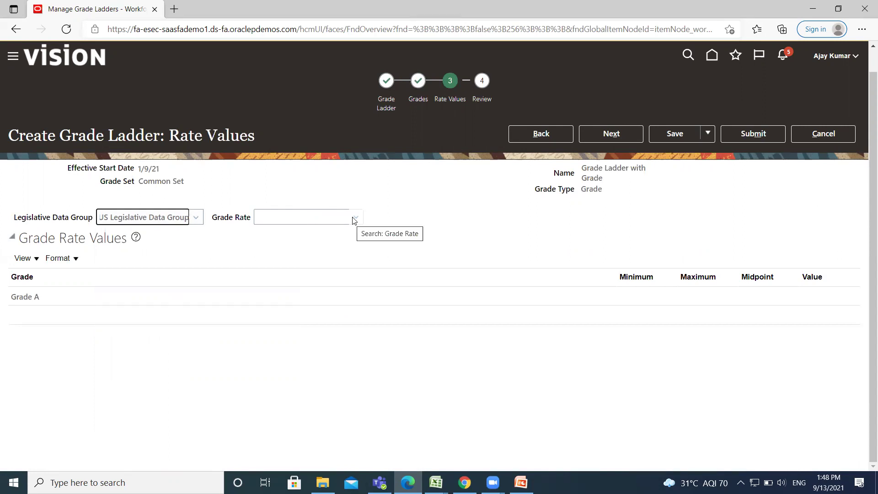
click(355, 218)
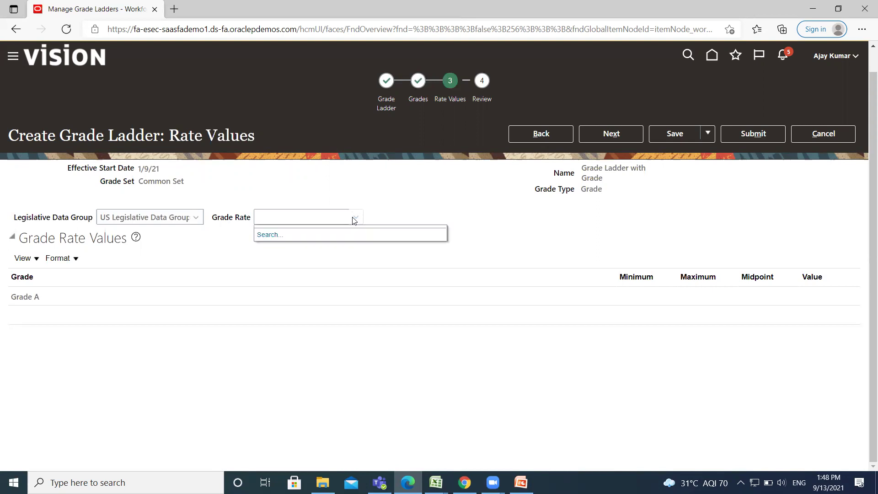
click(267, 235)
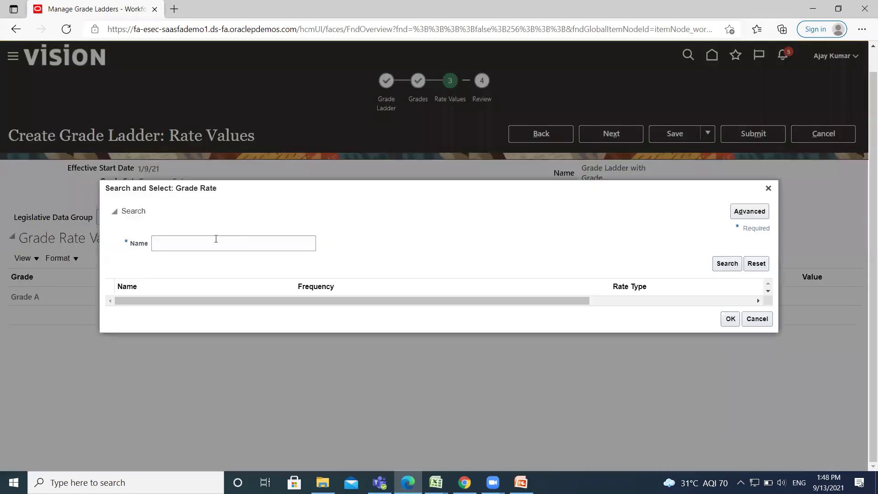
Step: Search for 'us' and select US Annual Salary Rate as the grade rate
click(217, 243)
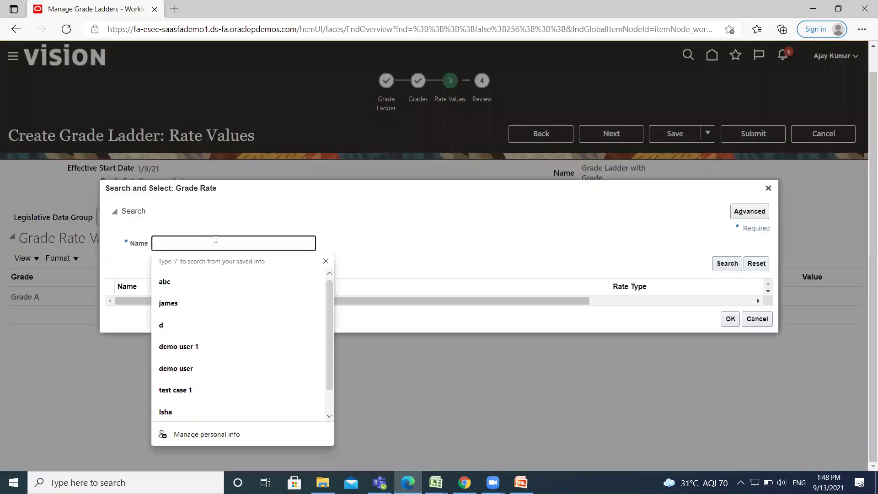
text(gs)
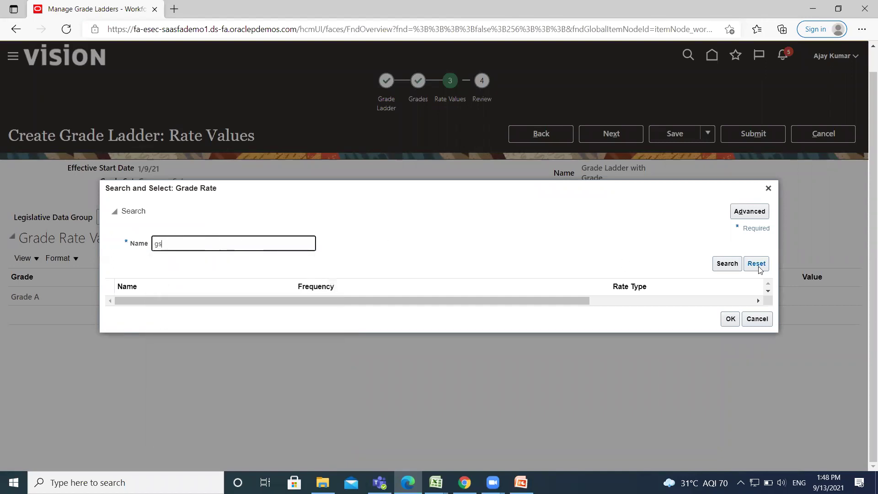
click(728, 264)
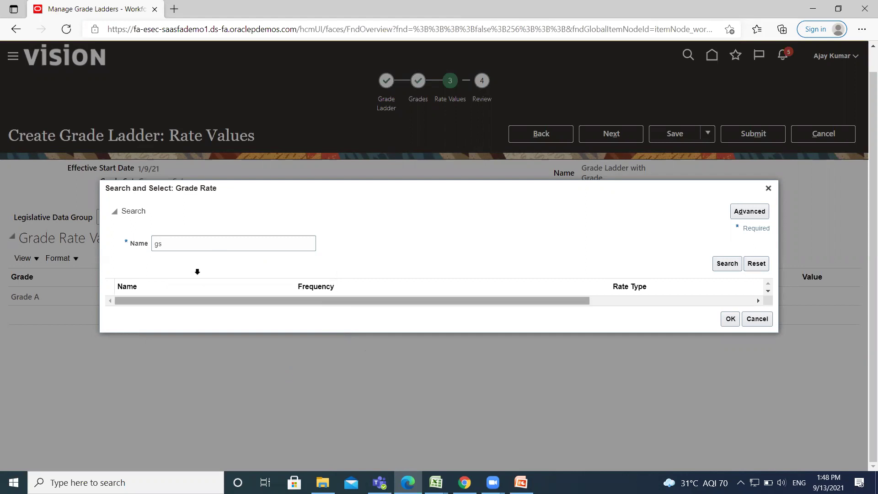
click(191, 242)
key(BackSpace)
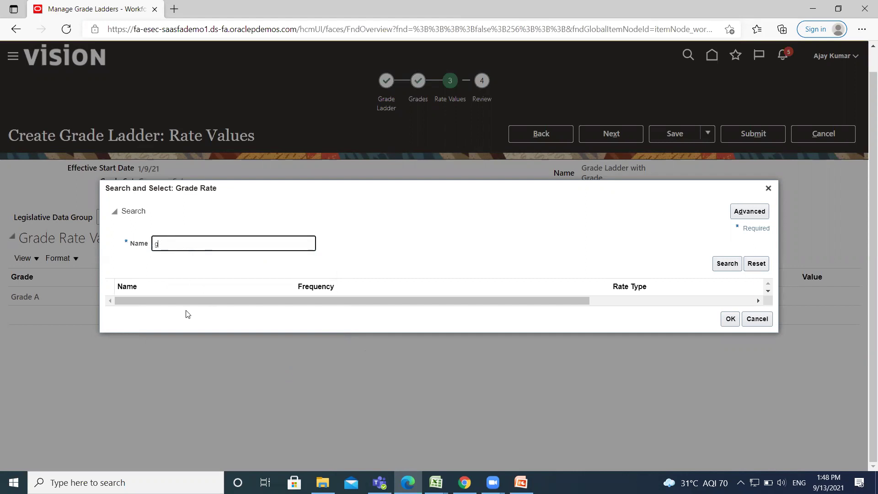
key(BackSpace)
text(us)
click(726, 264)
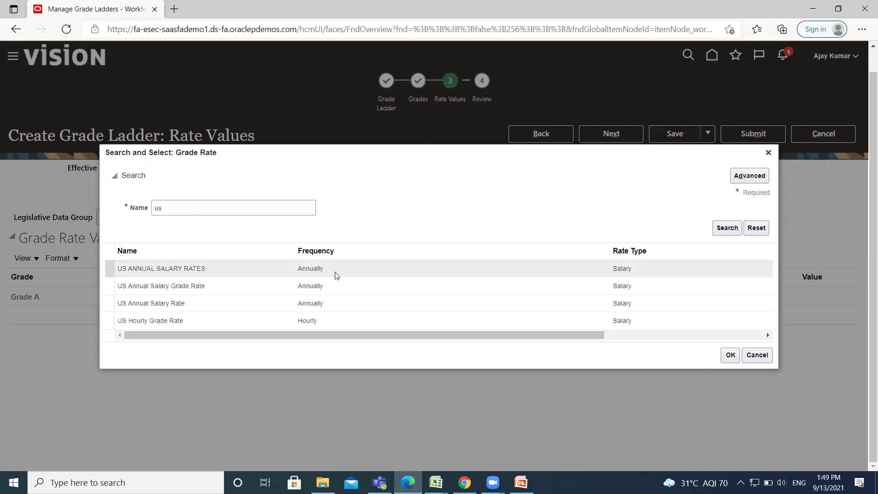
click(242, 306)
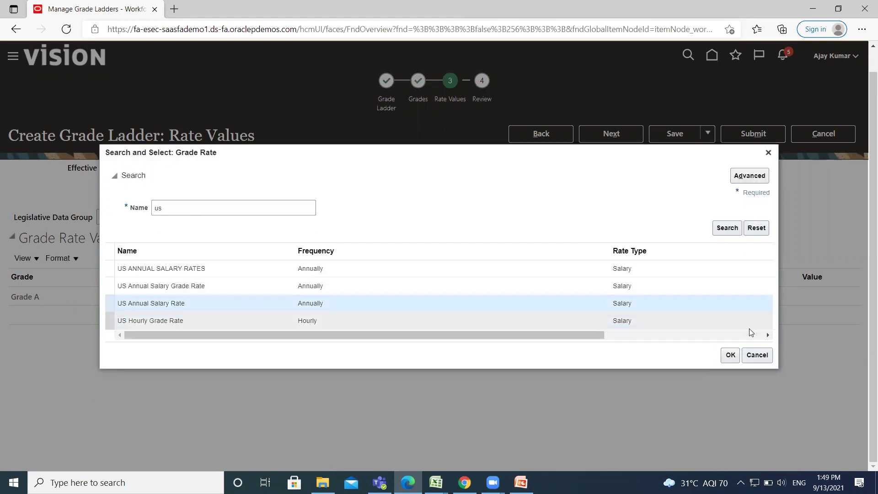
click(731, 355)
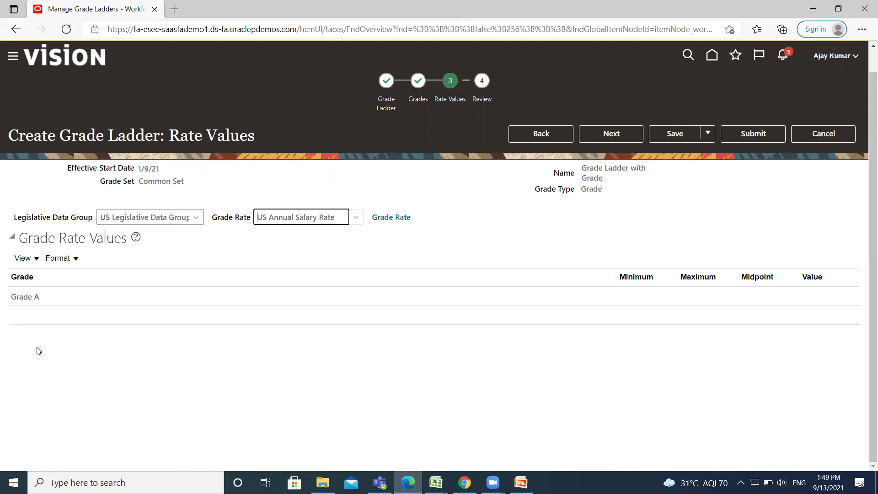
Step: Review and submit the grade ladder, confirming the warning and the submission message
click(621, 137)
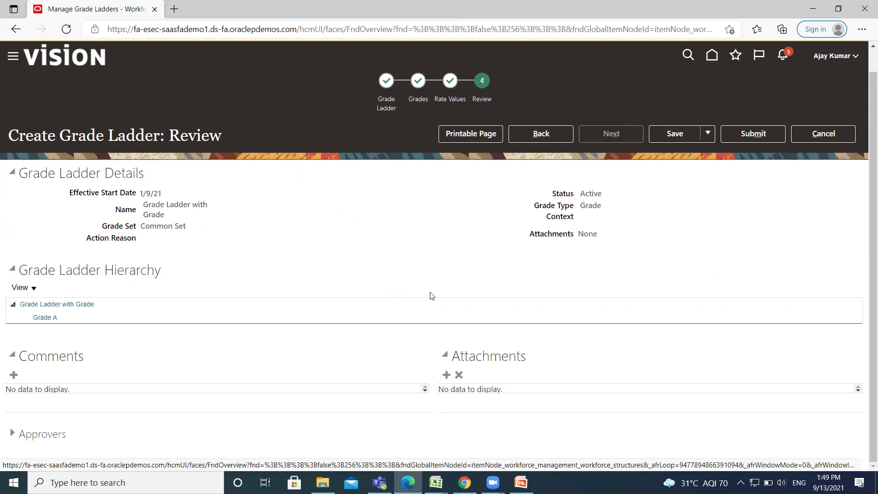
scroll(431, 296, up, 1)
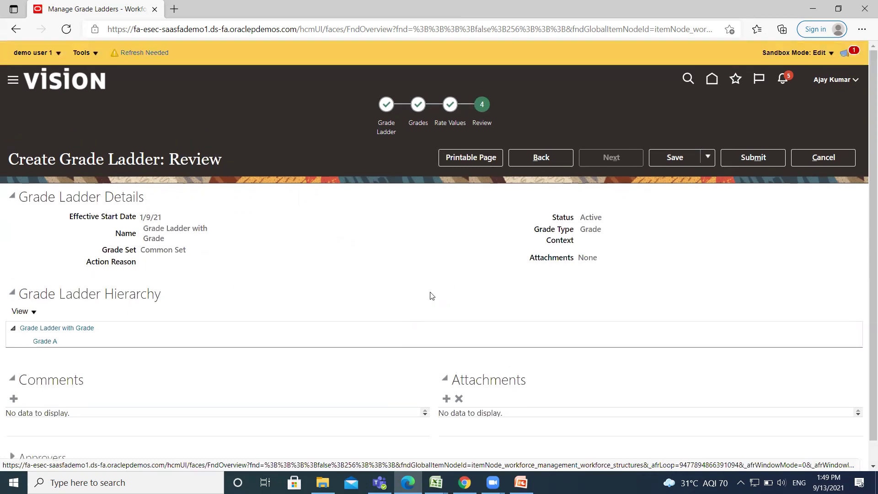
click(753, 157)
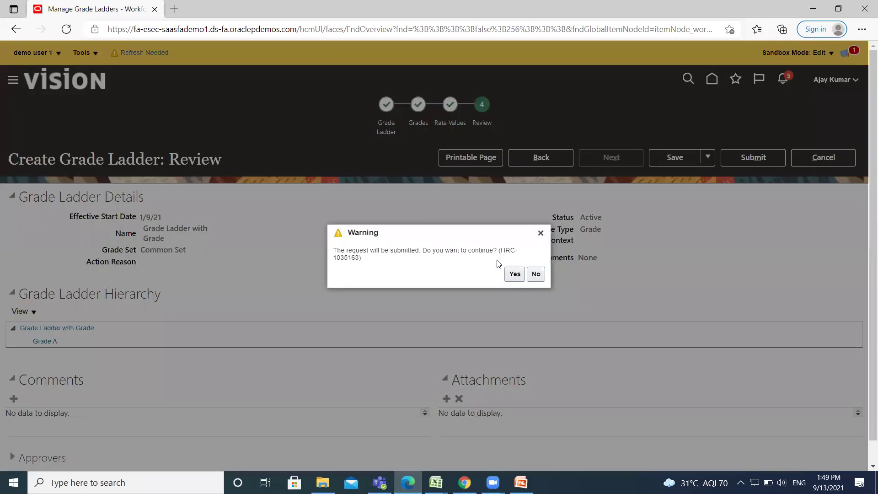
click(515, 274)
click(470, 274)
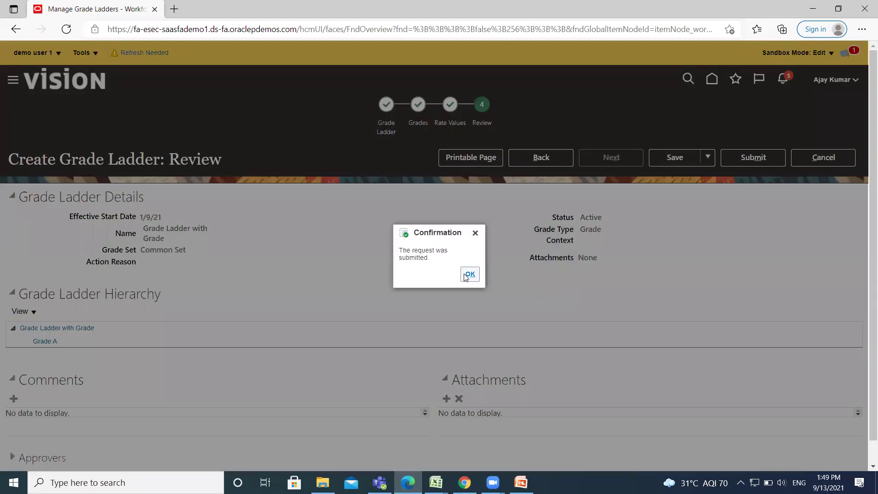